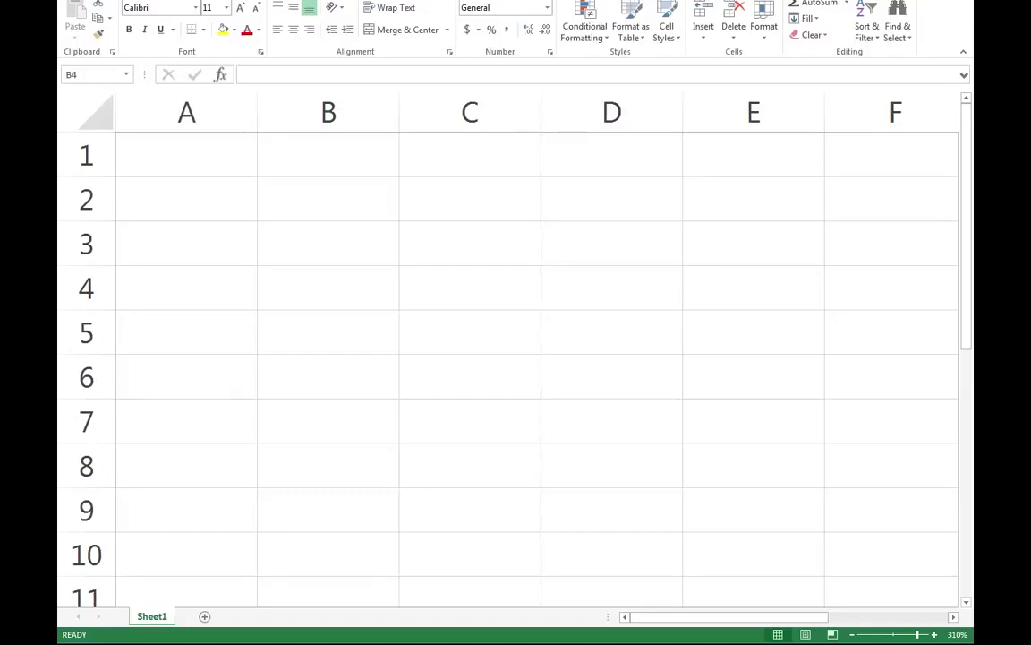
- Pick cell B4, then select the entire column B from its header
{"action": "left_click", "coordinate": [329, 269]}
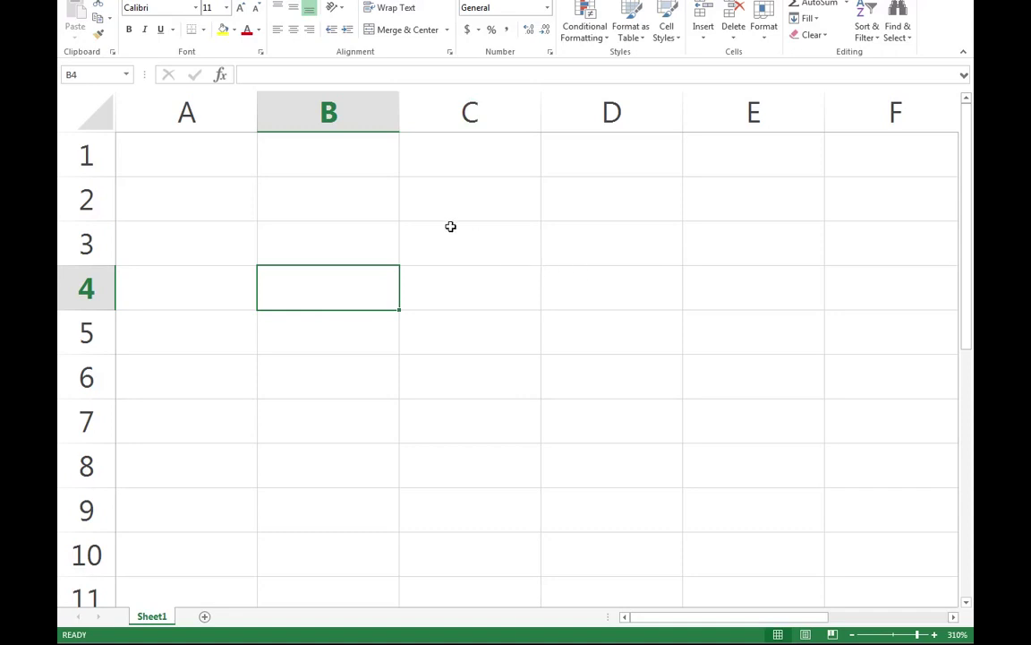
{"action": "left_click", "coordinate": [323, 114]}
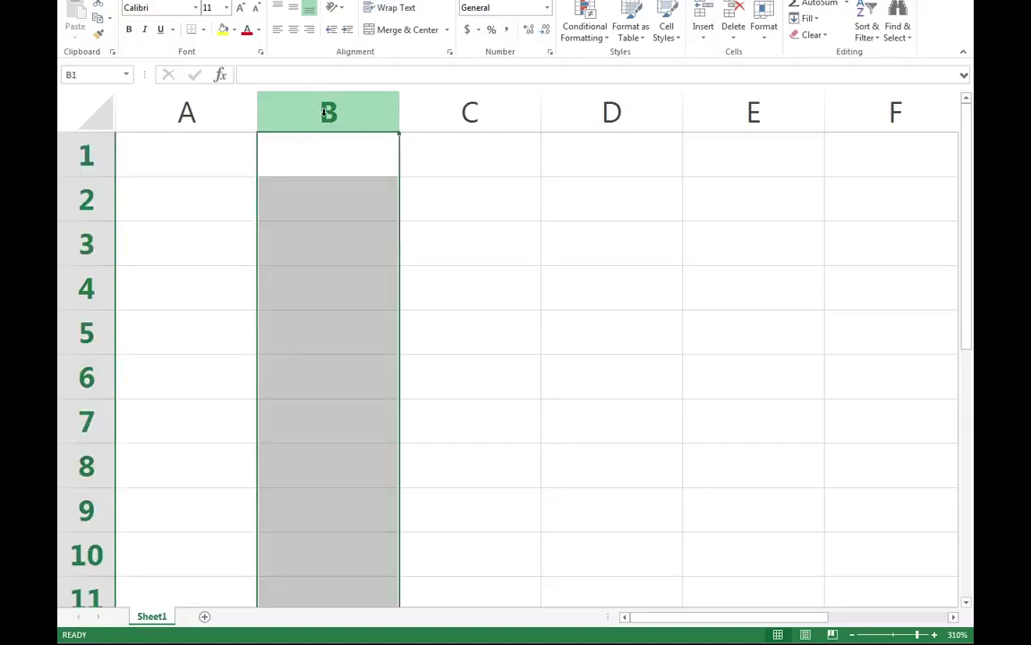
{"action": "scroll", "coordinate": [370, 265], "scroll_direction": "down", "scroll_amount": 6}
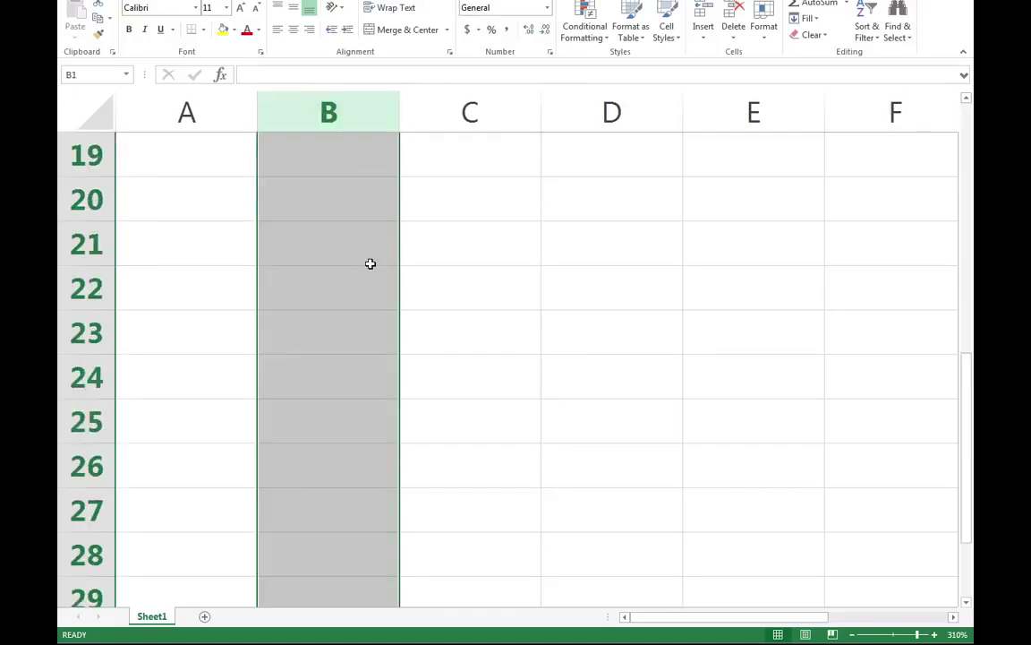
{"action": "scroll", "coordinate": [371, 265], "scroll_direction": "down", "scroll_amount": 10}
{"action": "scroll", "coordinate": [371, 265], "scroll_direction": "down", "scroll_amount": 7}
{"action": "scroll", "coordinate": [370, 263], "scroll_direction": "down", "scroll_amount": 15}
{"action": "scroll", "coordinate": [369, 263], "scroll_direction": "down", "scroll_amount": 8}
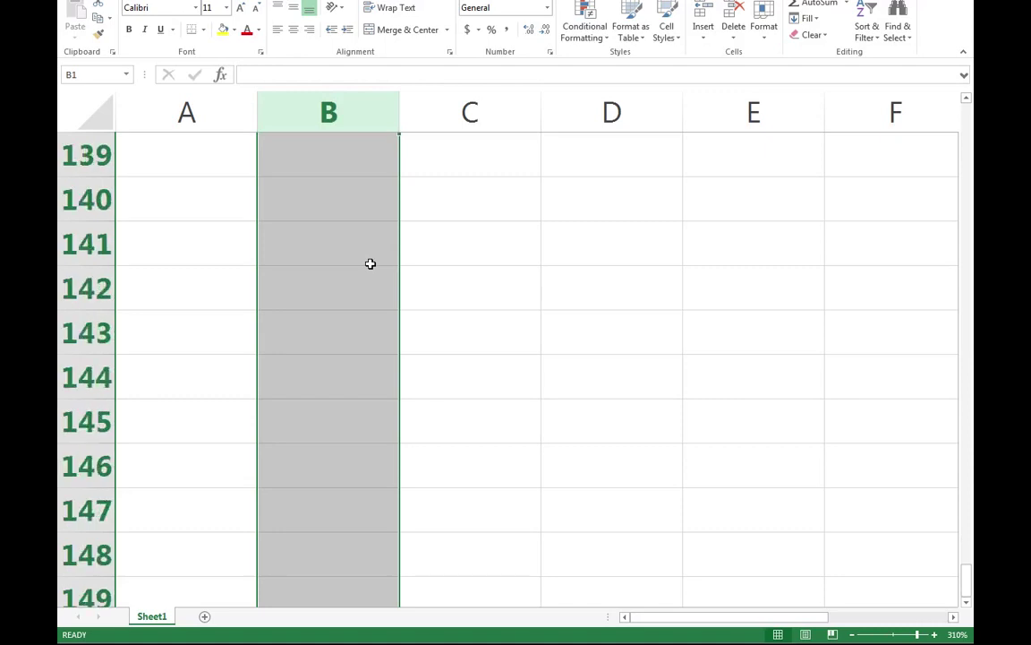
{"action": "scroll", "coordinate": [370, 263], "scroll_direction": "down", "scroll_amount": 13}
{"action": "scroll", "coordinate": [370, 263], "scroll_direction": "down", "scroll_amount": 7}
{"action": "scroll", "coordinate": [370, 264], "scroll_direction": "down", "scroll_amount": 15}
{"action": "scroll", "coordinate": [370, 263], "scroll_direction": "down", "scroll_amount": 16}
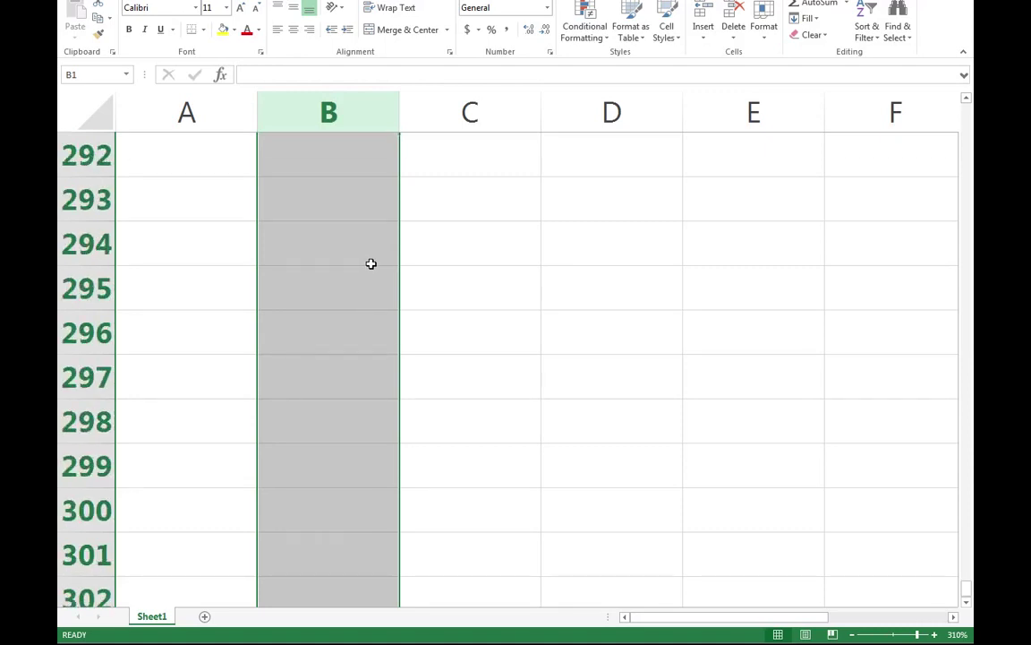
{"action": "scroll", "coordinate": [370, 263], "scroll_direction": "down", "scroll_amount": 8}
{"action": "scroll", "coordinate": [370, 263], "scroll_direction": "down", "scroll_amount": 13}
{"action": "scroll", "coordinate": [369, 263], "scroll_direction": "down", "scroll_amount": 14}
{"action": "scroll", "coordinate": [369, 263], "scroll_direction": "down", "scroll_amount": 7}
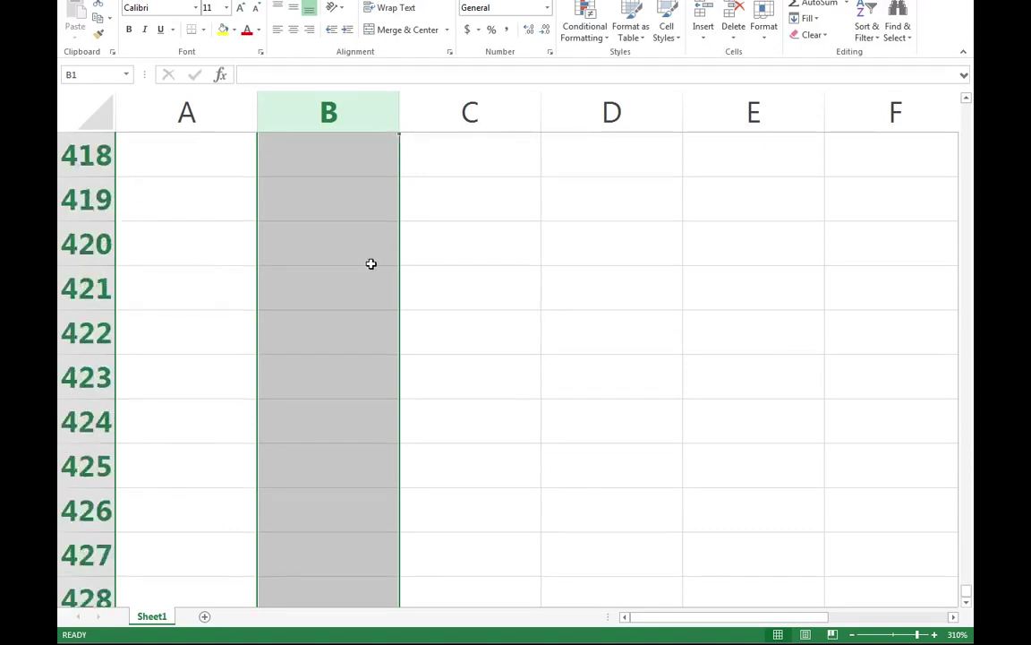
{"action": "scroll", "coordinate": [371, 265], "scroll_direction": "down", "scroll_amount": 15}
{"action": "scroll", "coordinate": [371, 265], "scroll_direction": "down", "scroll_amount": 15}
{"action": "scroll", "coordinate": [371, 265], "scroll_direction": "down", "scroll_amount": 8}
{"action": "scroll", "coordinate": [373, 262], "scroll_direction": "down", "scroll_amount": 15}
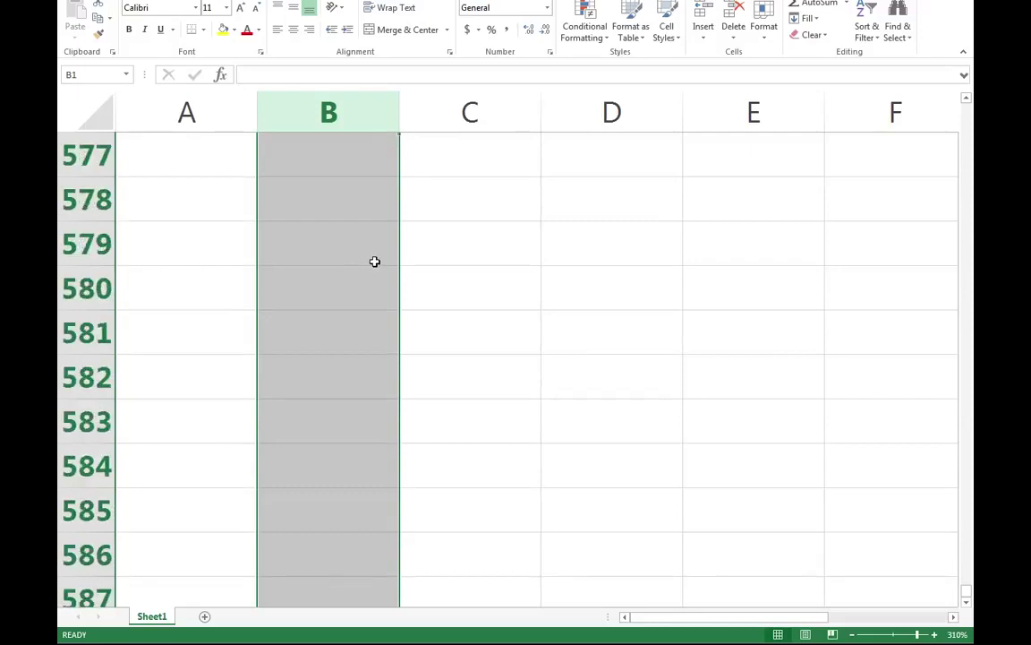
{"action": "scroll", "coordinate": [374, 262], "scroll_direction": "down", "scroll_amount": 8}
{"action": "scroll", "coordinate": [375, 262], "scroll_direction": "down", "scroll_amount": 14}
{"action": "scroll", "coordinate": [374, 262], "scroll_direction": "down", "scroll_amount": 7}
{"action": "scroll", "coordinate": [374, 262], "scroll_direction": "down", "scroll_amount": 16}
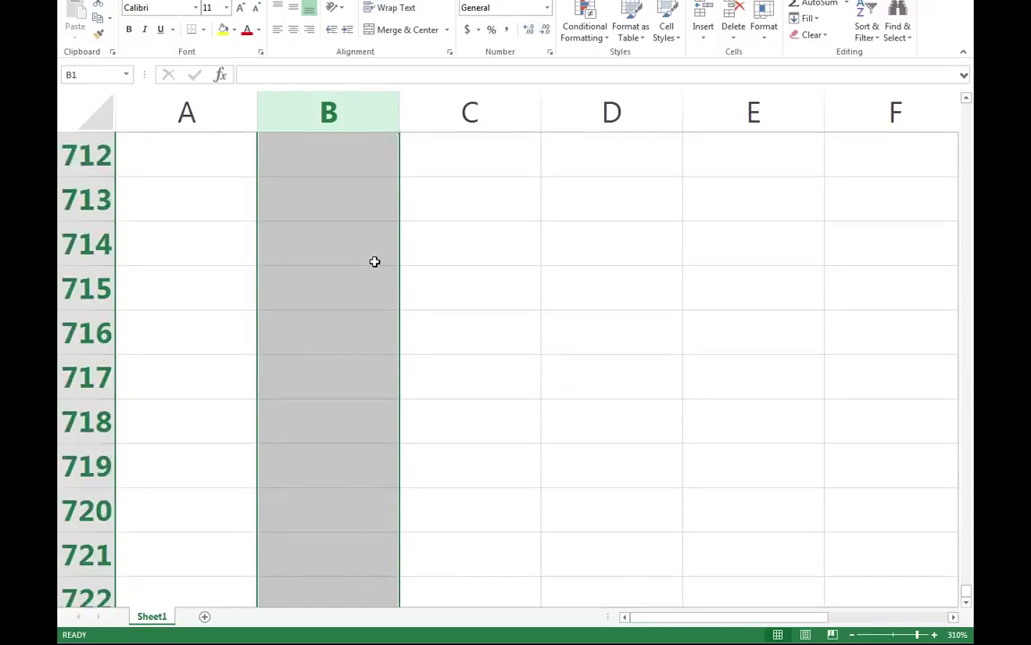
{"action": "scroll", "coordinate": [374, 262], "scroll_direction": "down", "scroll_amount": 6}
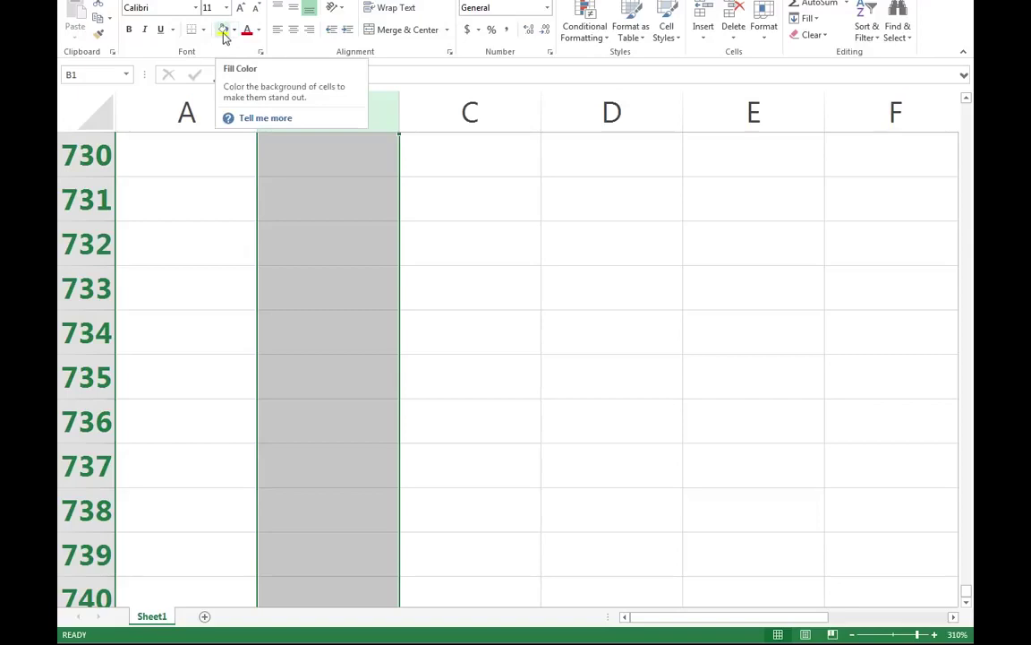
- Give column B a yellow fill and deselect it to show the colour
{"action": "left_click", "coordinate": [223, 31]}
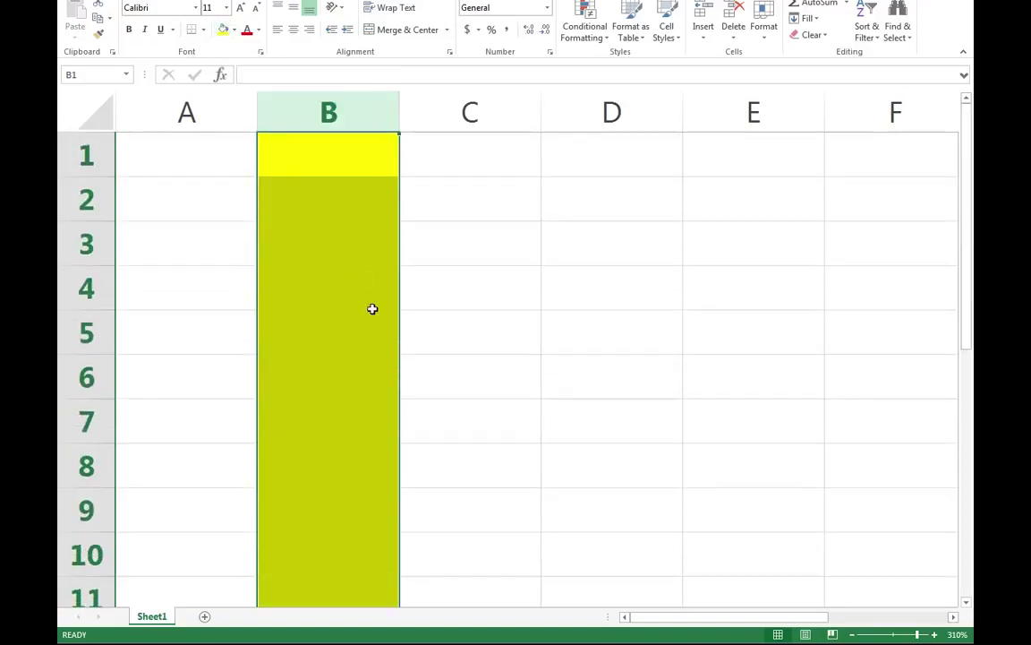
{"action": "left_click", "coordinate": [300, 154]}
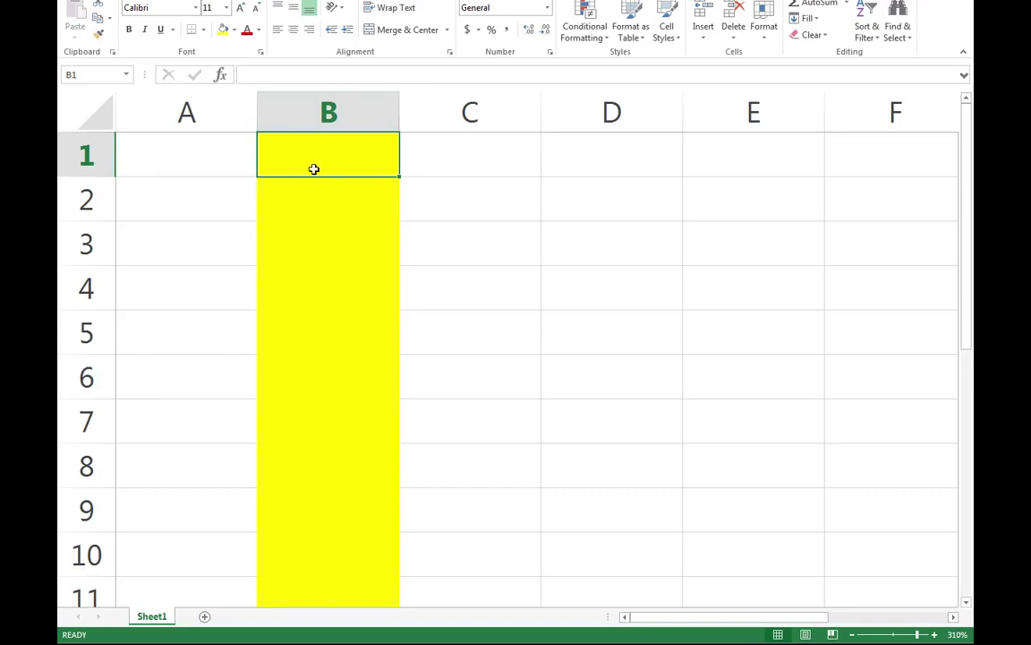
- Select row 1 from its header, return to A1, then reselect row 1 with Shift+Space
{"action": "left_click", "coordinate": [77, 154]}
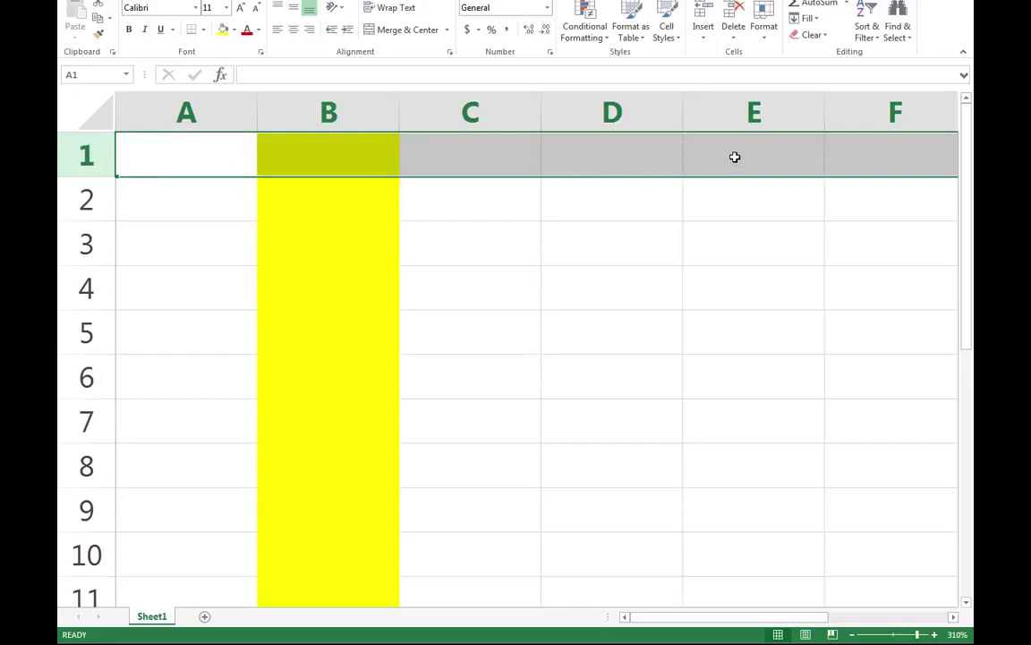
{"action": "key", "text": "Right"}
{"action": "key", "text": "Left"}
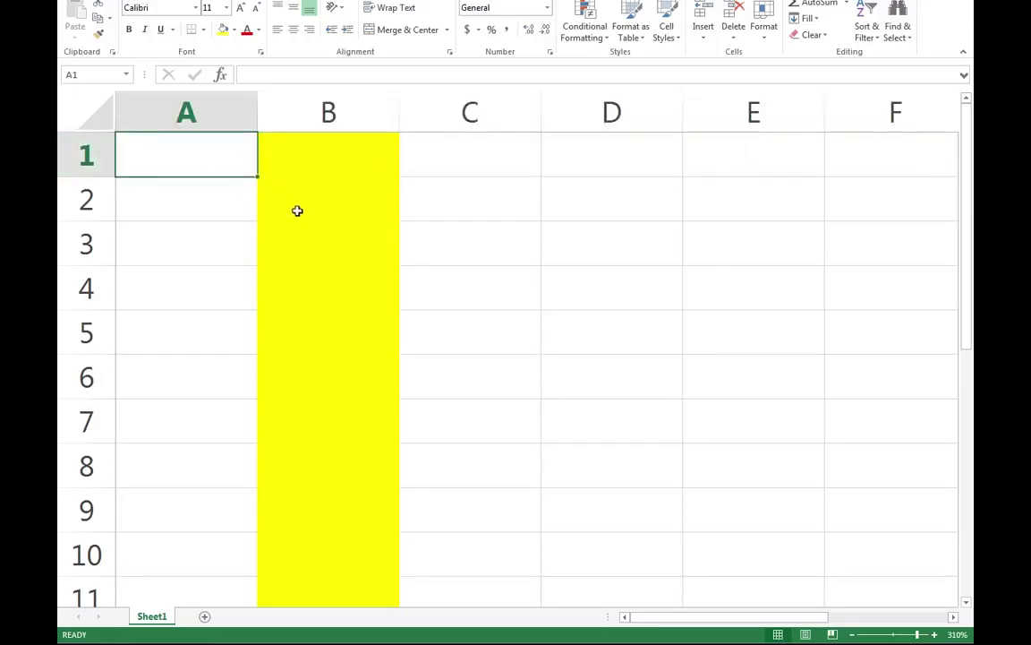
{"action": "key", "text": "ctrl+space"}
{"action": "key", "text": "shift+space"}
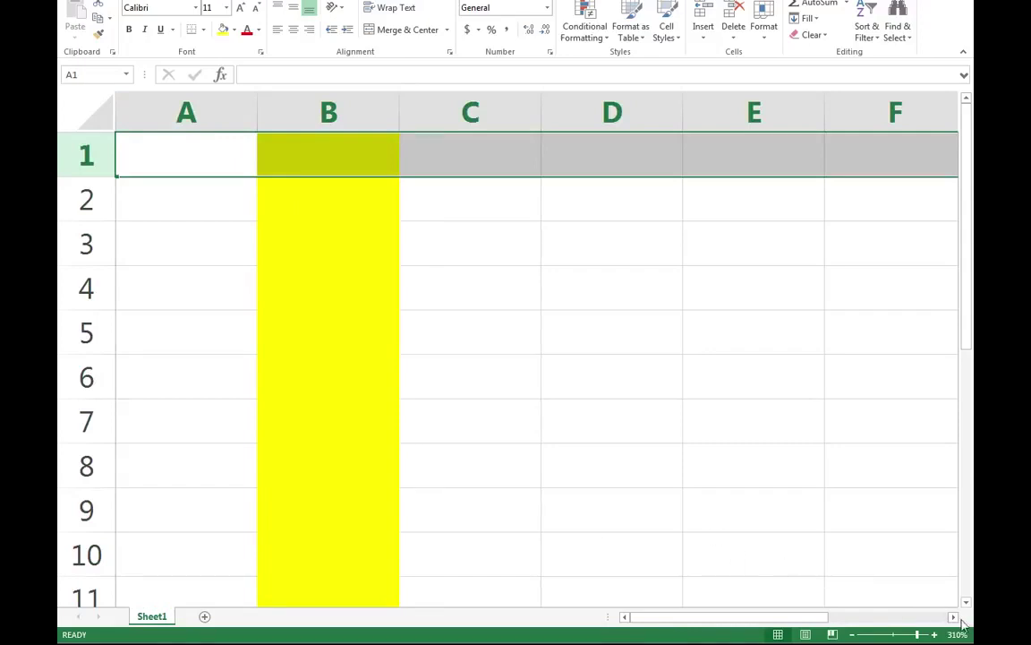
- Scroll right past columns EE and FK until columns GO through GT are visible
{"action": "left_click", "coordinate": [954, 617]}
{"action": "mouse_move", "coordinate": [953, 617]}
{"action": "left_mouse_down"}
{"action": "mouse_move", "coordinate": [917, 628]}
{"action": "mouse_move", "coordinate": [741, 616]}
{"action": "left_mouse_up"}
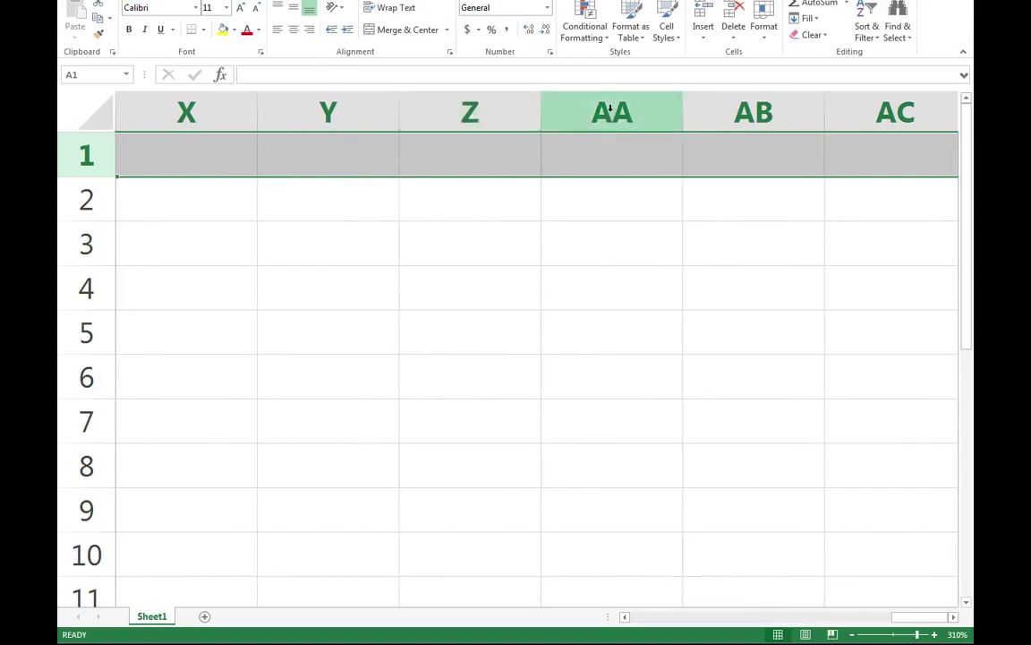
{"action": "left_click", "coordinate": [952, 617]}
{"action": "left_click", "coordinate": [953, 617]}
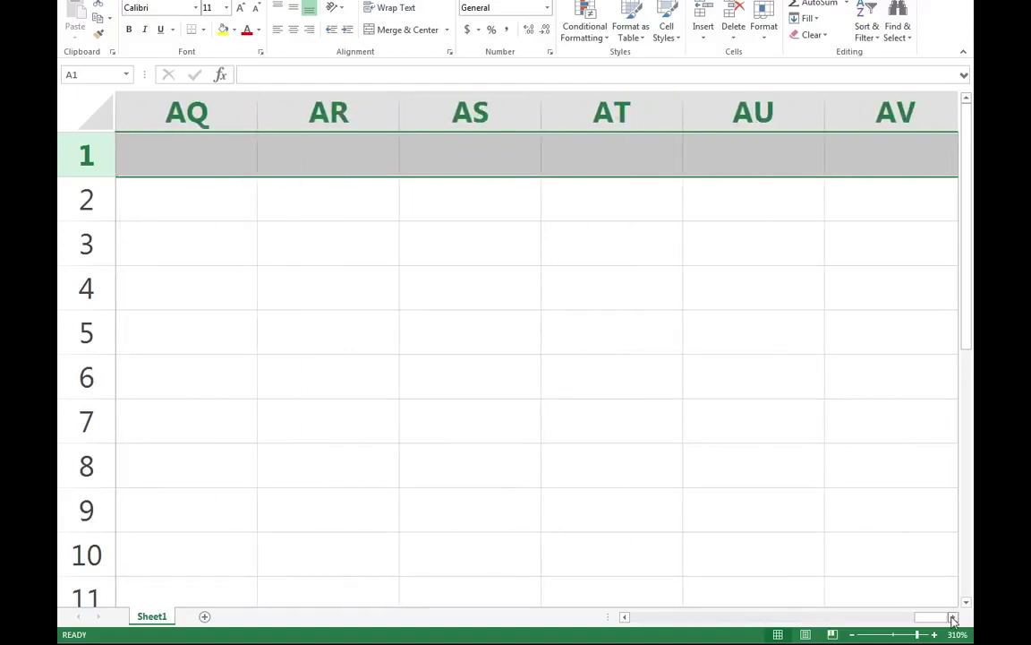
{"action": "left_click", "coordinate": [952, 617]}
{"action": "left_click", "coordinate": [953, 617]}
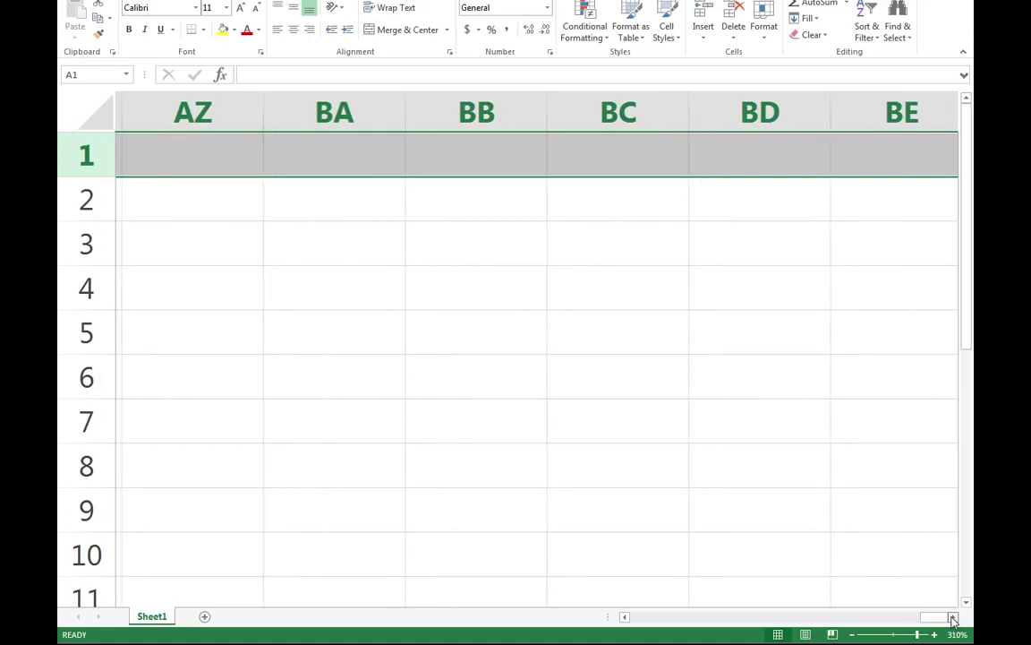
{"action": "left_click", "coordinate": [952, 617]}
{"action": "left_click", "coordinate": [953, 617]}
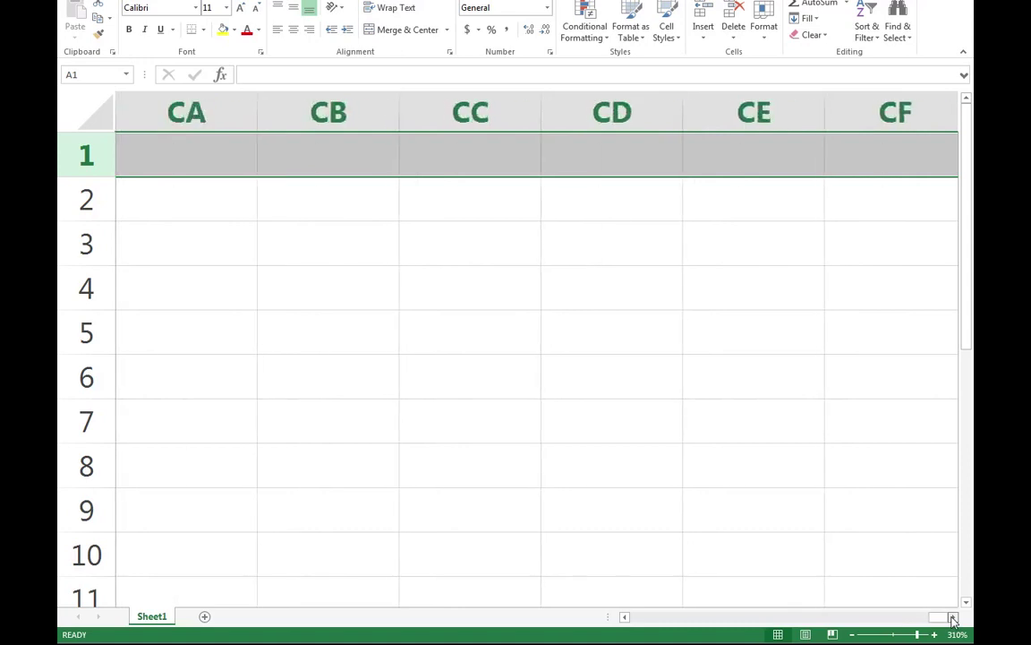
{"action": "left_click", "coordinate": [952, 616]}
{"action": "left_click", "coordinate": [953, 617]}
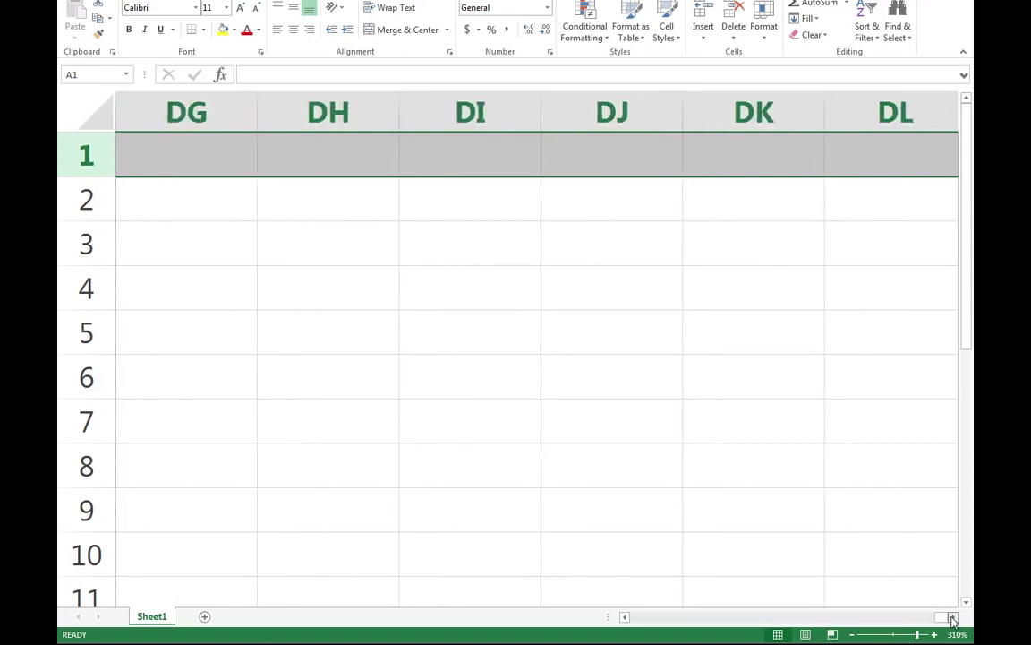
{"action": "left_click", "coordinate": [953, 617]}
{"action": "left_click", "coordinate": [953, 617]}
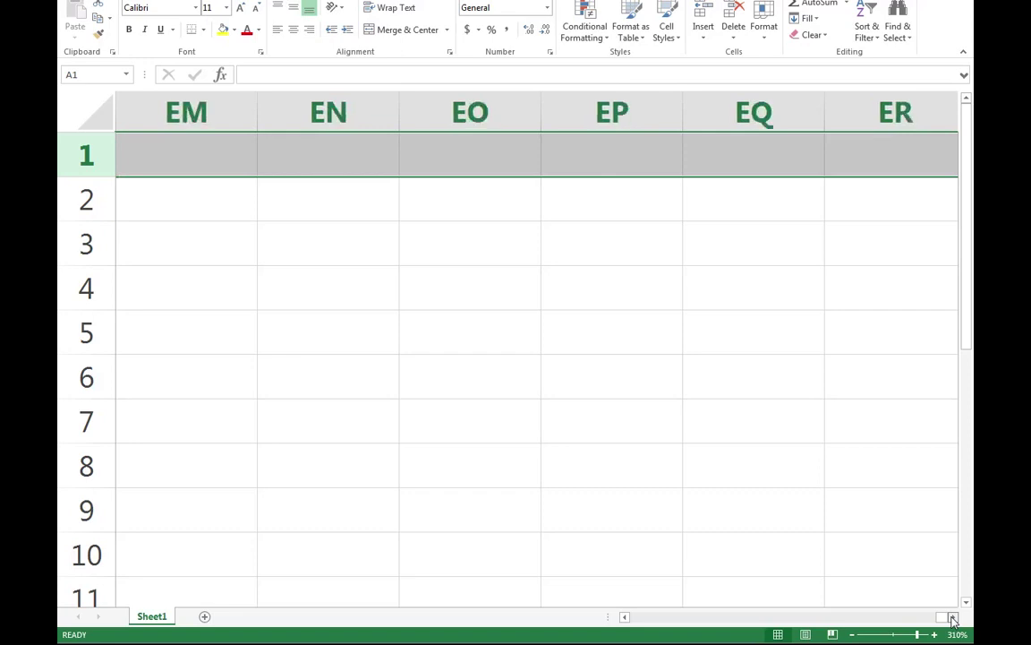
{"action": "left_click", "coordinate": [952, 617]}
{"action": "left_click", "coordinate": [953, 617]}
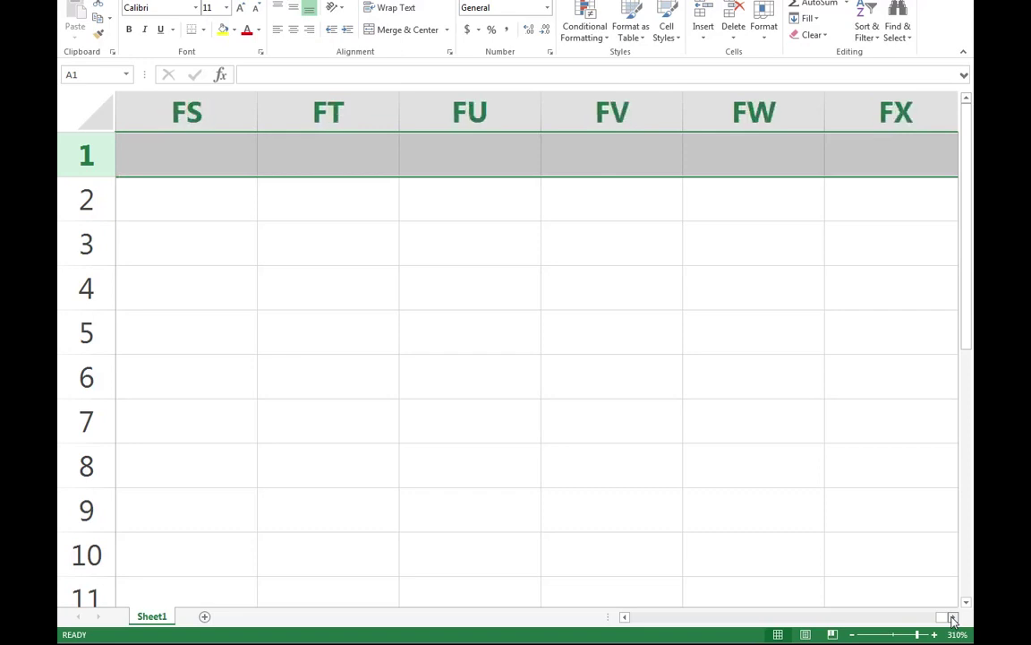
{"action": "left_click", "coordinate": [953, 617]}
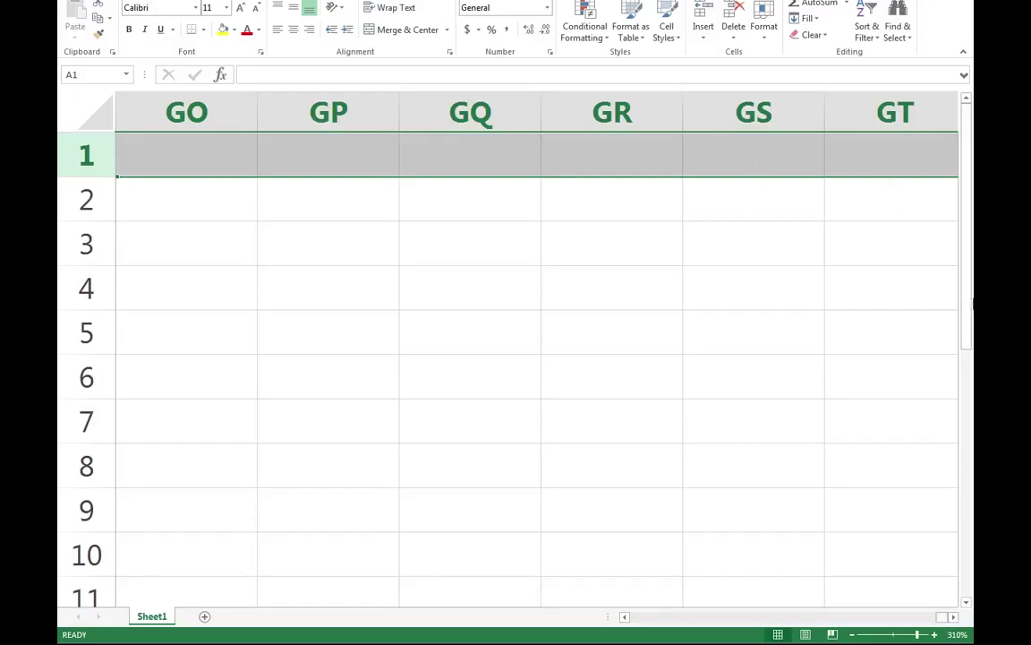
- Scroll down past row 70 to the 90s and select cell GT100
{"action": "left_click", "coordinate": [966, 602]}
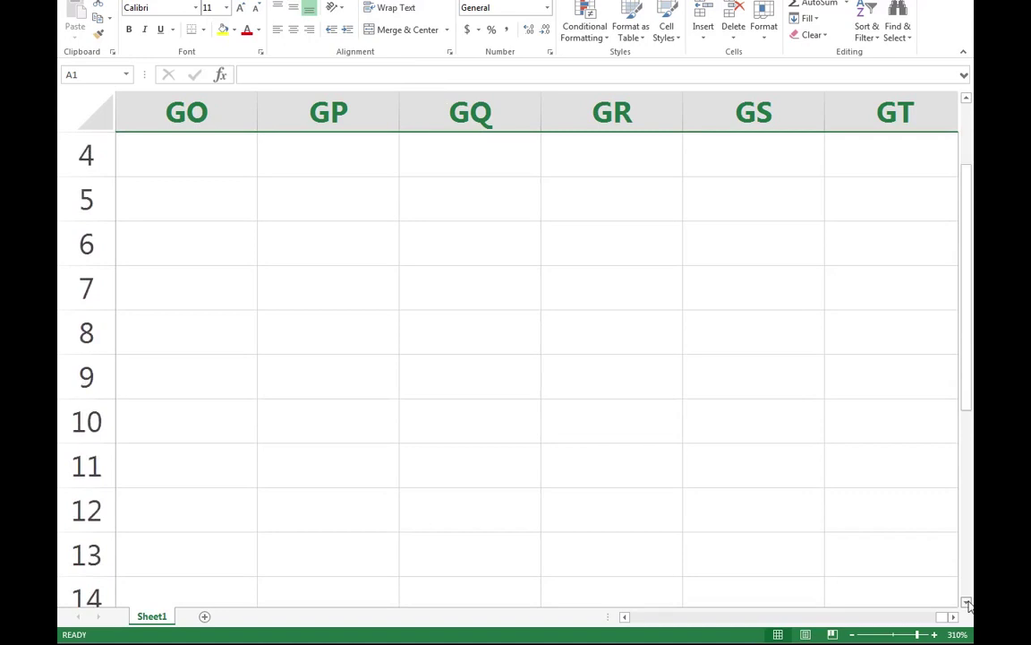
{"action": "left_click", "coordinate": [967, 604]}
{"action": "left_click", "coordinate": [967, 604]}
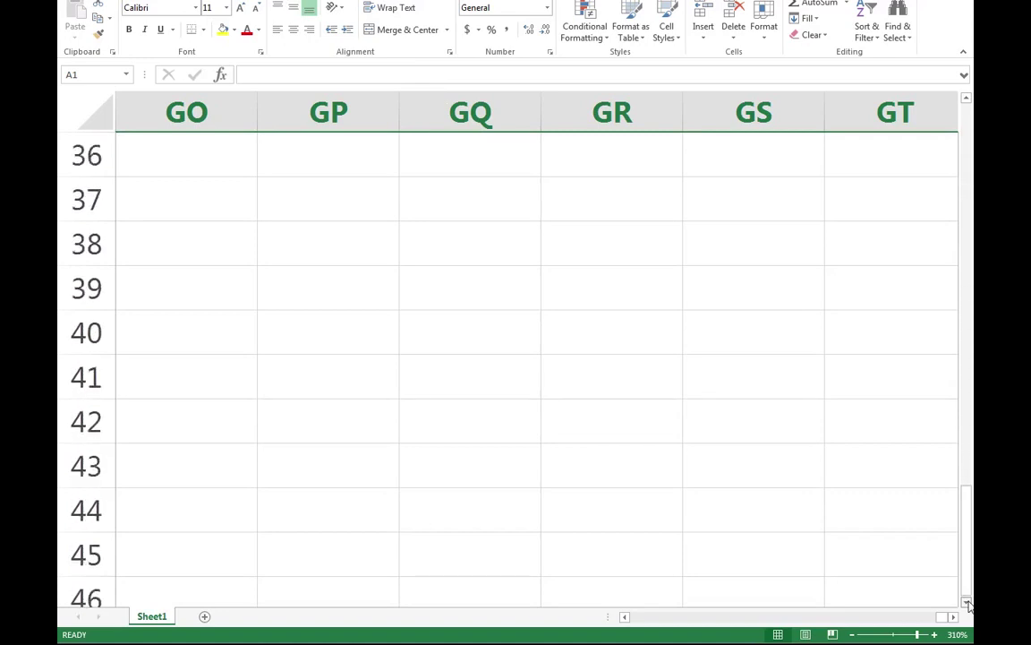
{"action": "left_click", "coordinate": [967, 604]}
{"action": "left_click", "coordinate": [967, 605]}
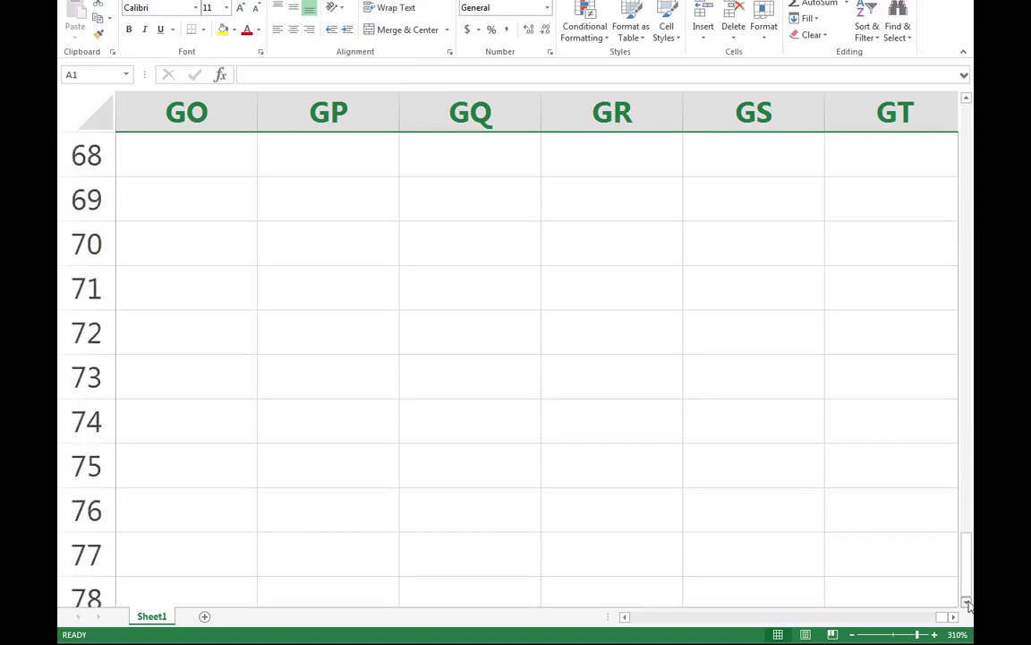
{"action": "left_click", "coordinate": [967, 604]}
{"action": "left_click", "coordinate": [967, 605]}
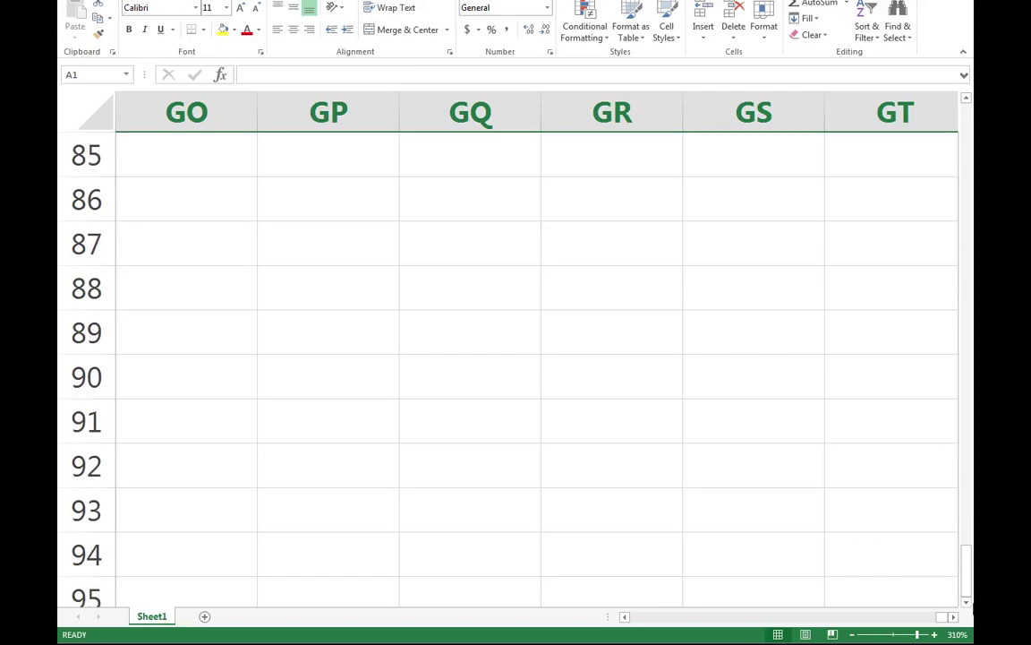
{"action": "scroll", "coordinate": [932, 573], "scroll_direction": "down", "scroll_amount": 2}
{"action": "scroll", "coordinate": [931, 573], "scroll_direction": "down", "scroll_amount": 2}
{"action": "scroll", "coordinate": [948, 589], "scroll_direction": "down", "scroll_amount": 2}
{"action": "left_click", "coordinate": [923, 560]}
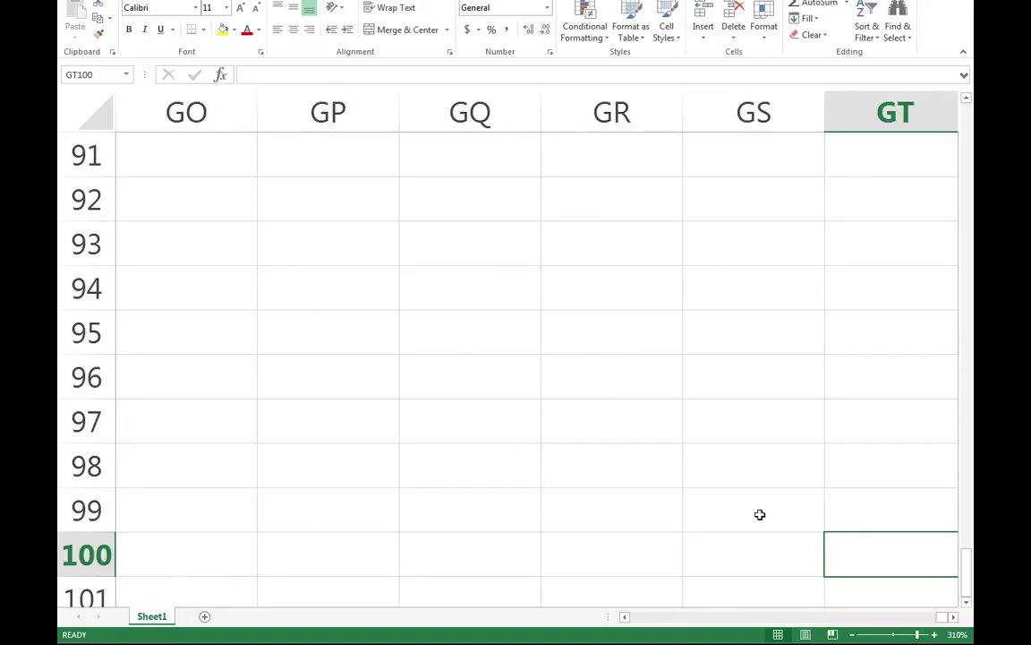
{"action": "type", "text": "Ctrl"}
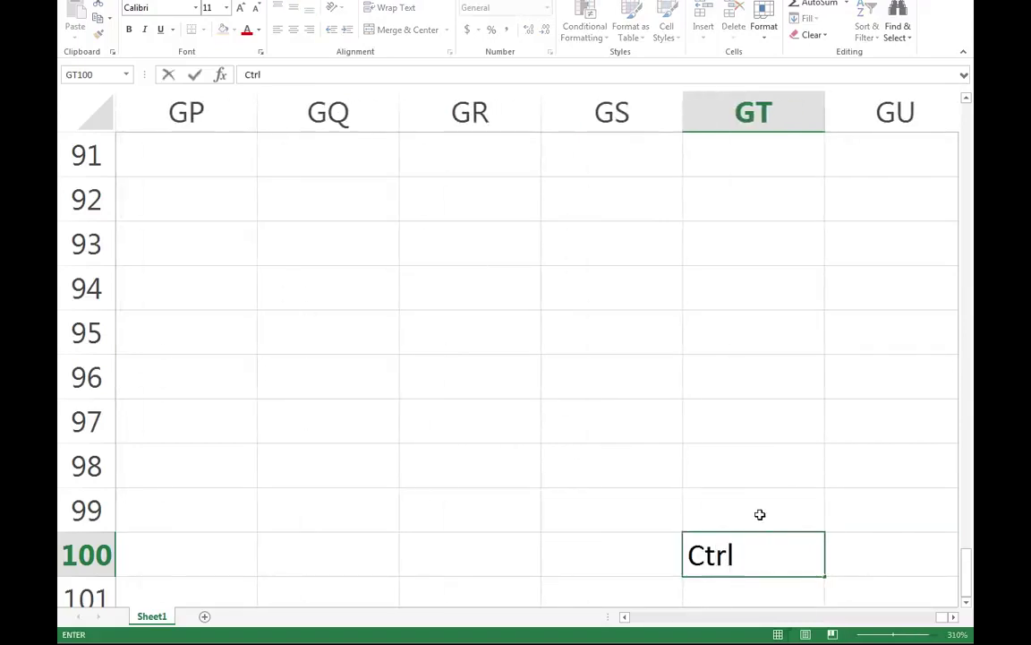
{"action": "type", "text": "+Home"}
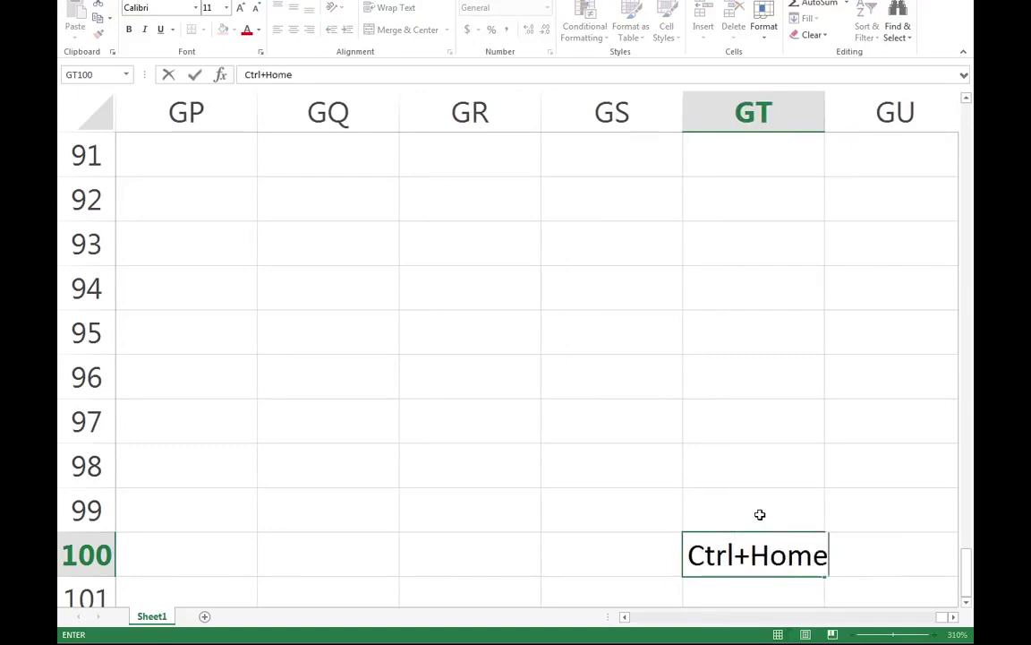
- Confirm the 'Ctrl+Home' note in GT100, reselect GT100, then jump back to A1
{"action": "key", "text": "Return"}
{"action": "left_click", "coordinate": [759, 514]}
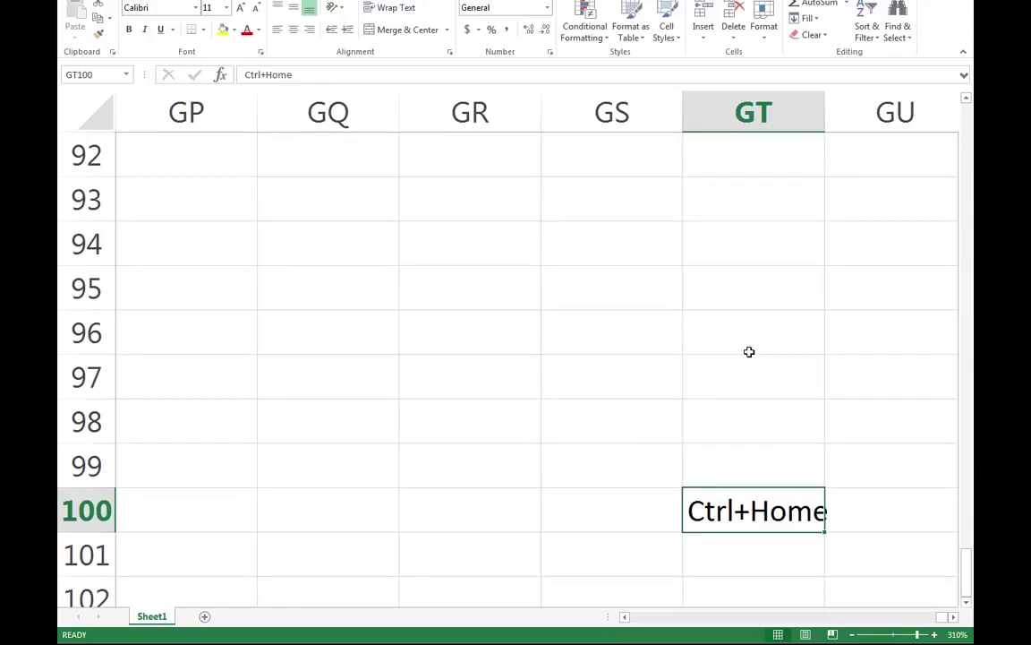
{"action": "key", "text": "ctrl+Home"}
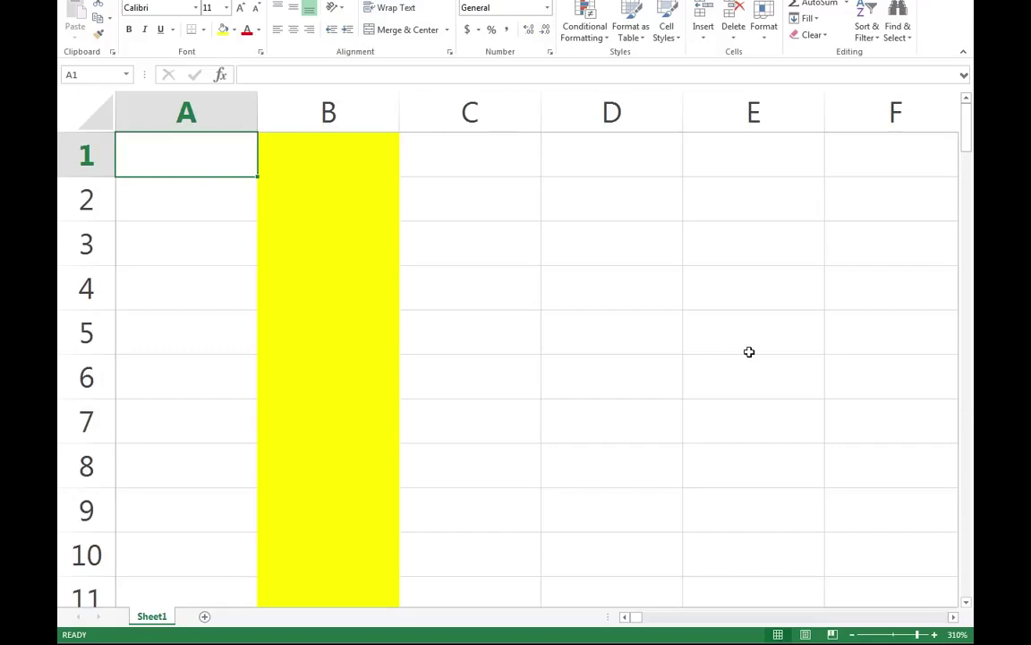
- Jump to GT100 with Ctrl+End, delete its note, and return to A1 with Ctrl+Home
{"action": "key", "text": "ctrl+End"}
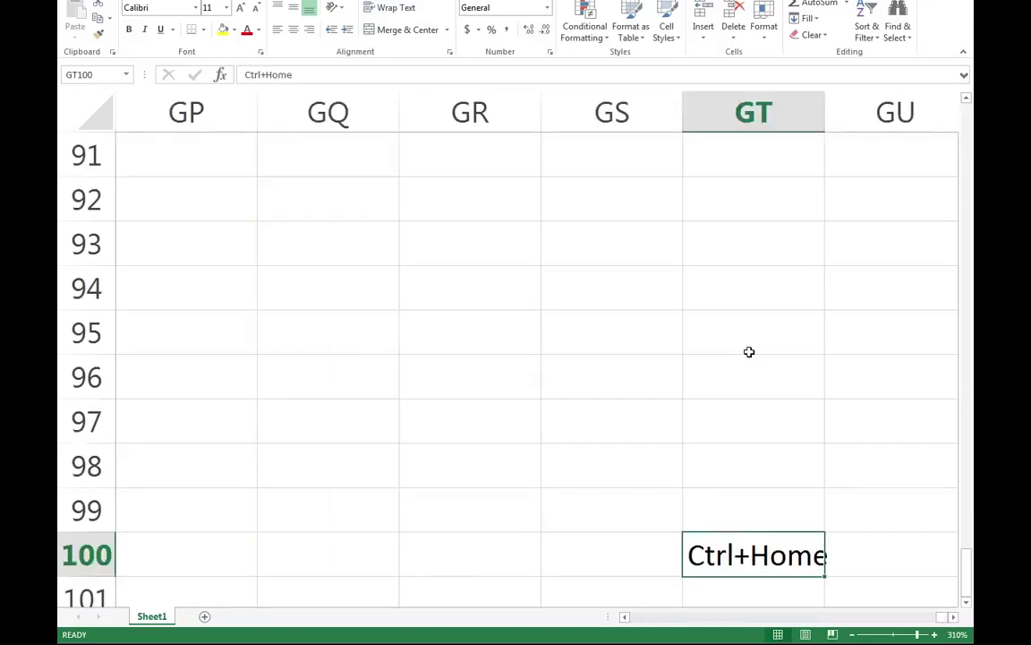
{"action": "key", "text": "Delete"}
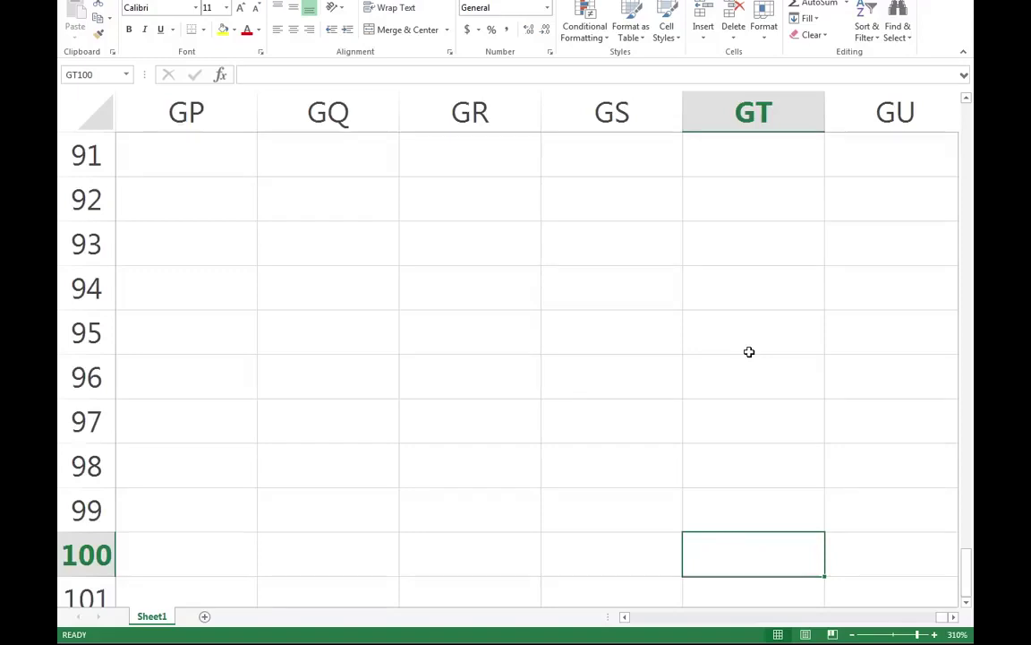
{"action": "key", "text": "ctrl+Home"}
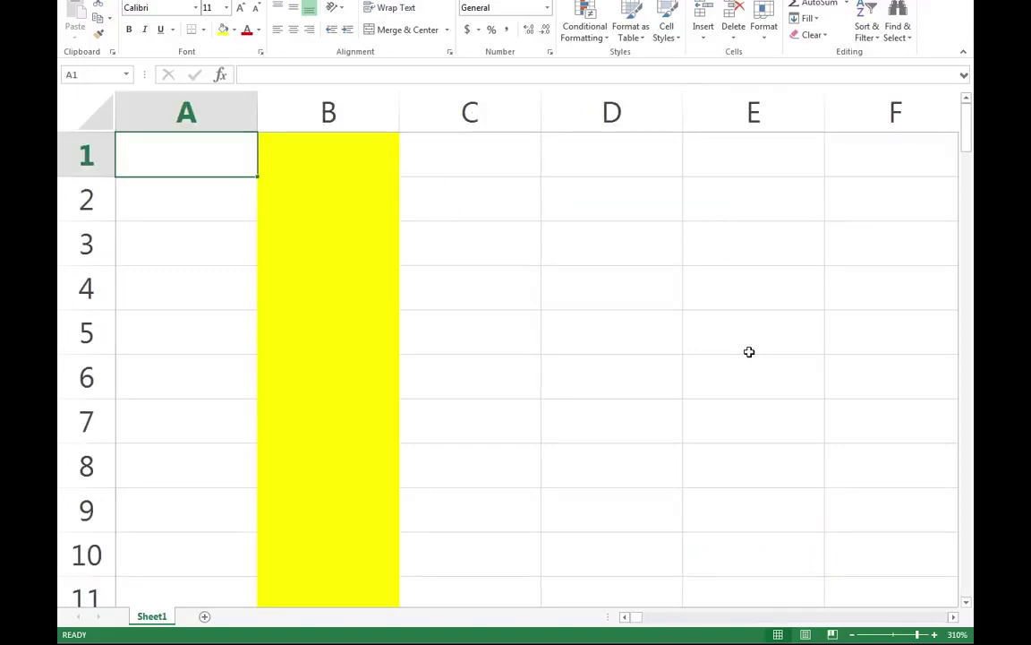